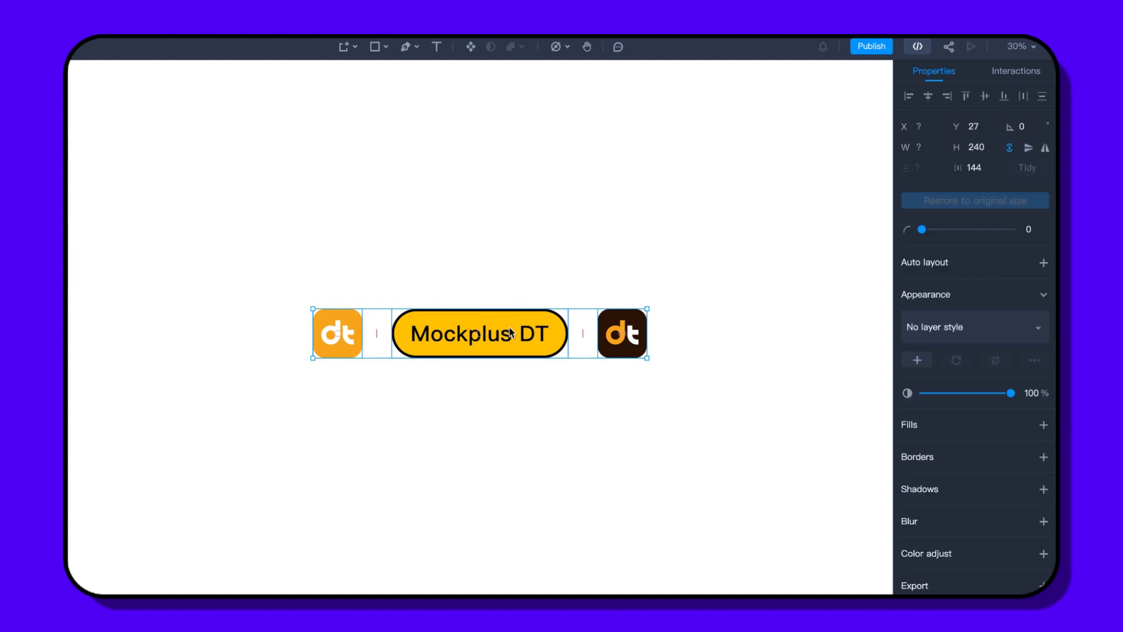
- Wrap the three selected layers in an auto-layout frame with Shift+A
right_click(509, 229)
mouse_move(551, 448)
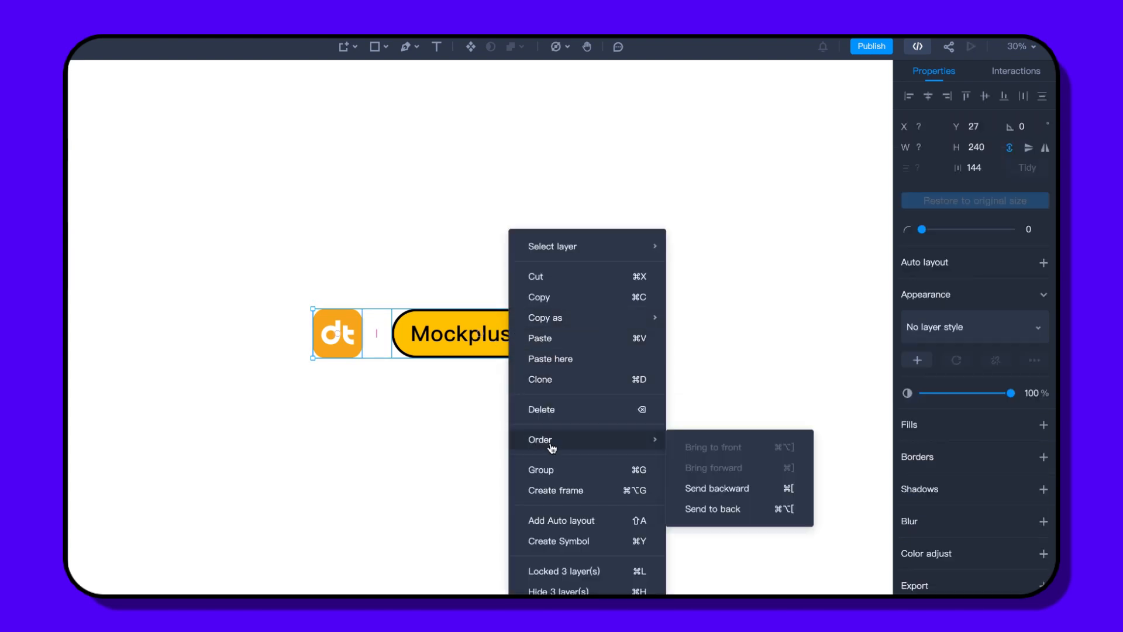
key("shift+a")
left_click(554, 520)
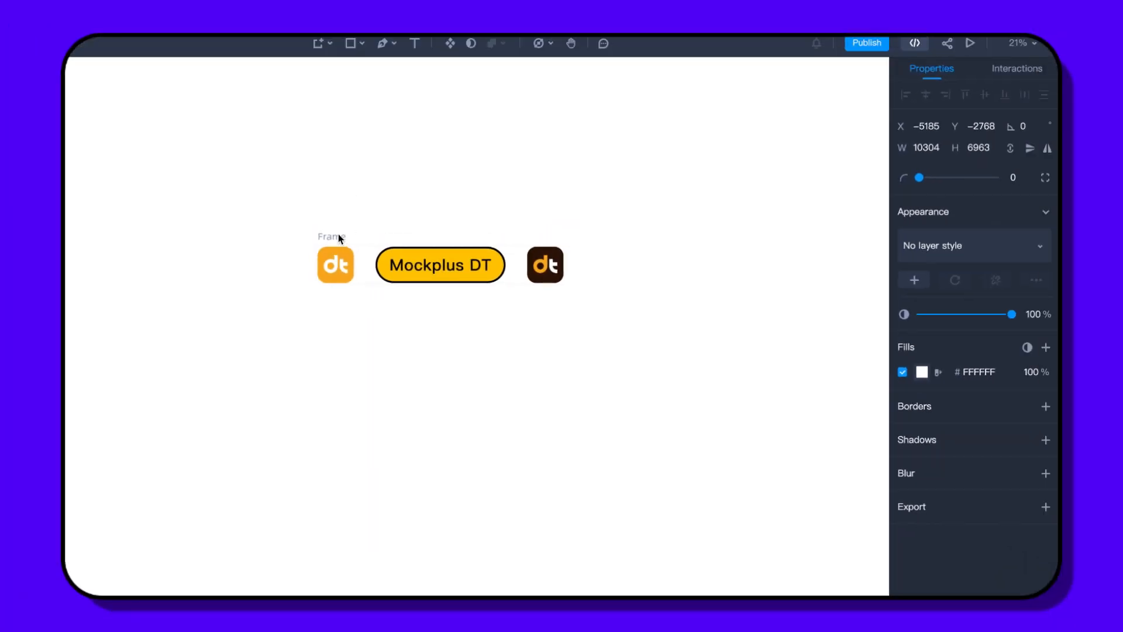
- Set the frame to vertical direction with vertical wrap and a fixed height
left_click(339, 238)
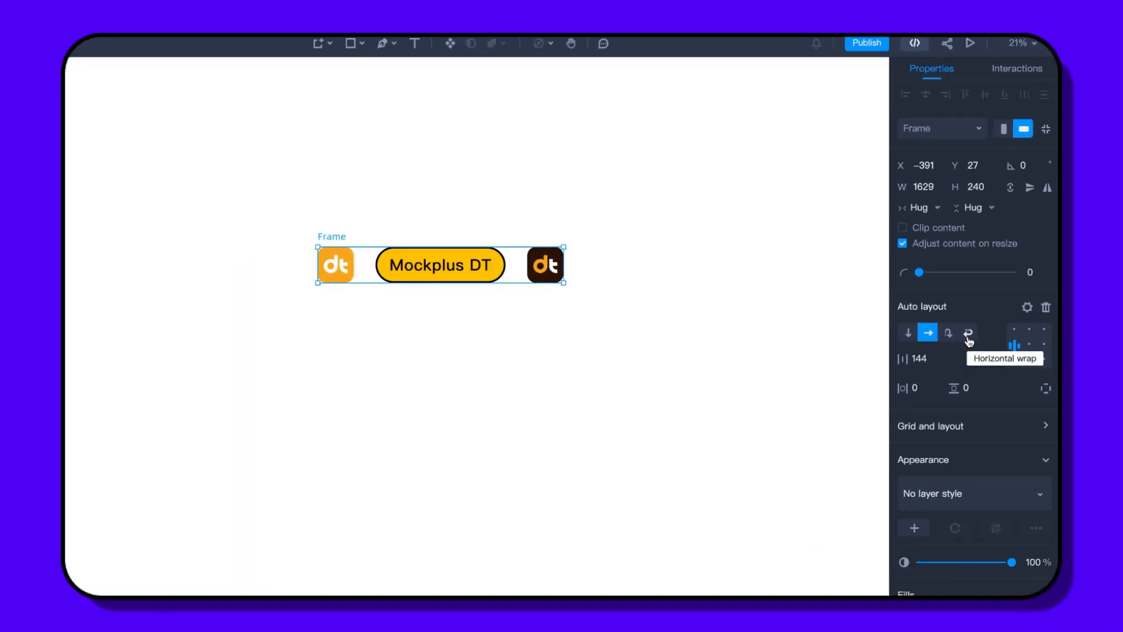
left_click(908, 335)
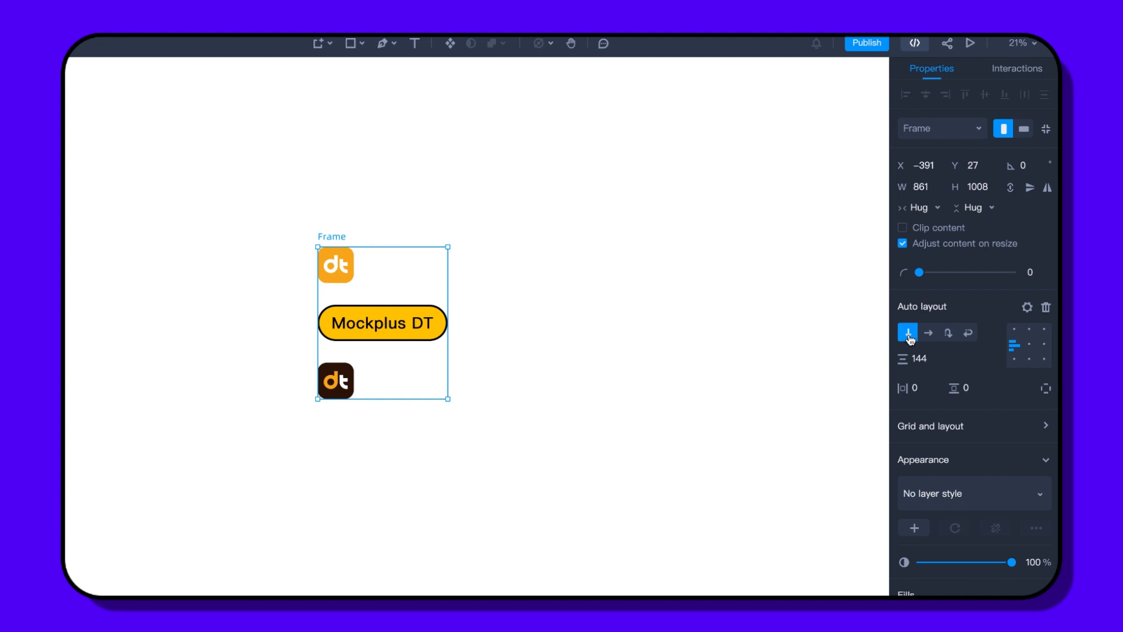
left_click(951, 339)
left_click(978, 214)
left_click(981, 242)
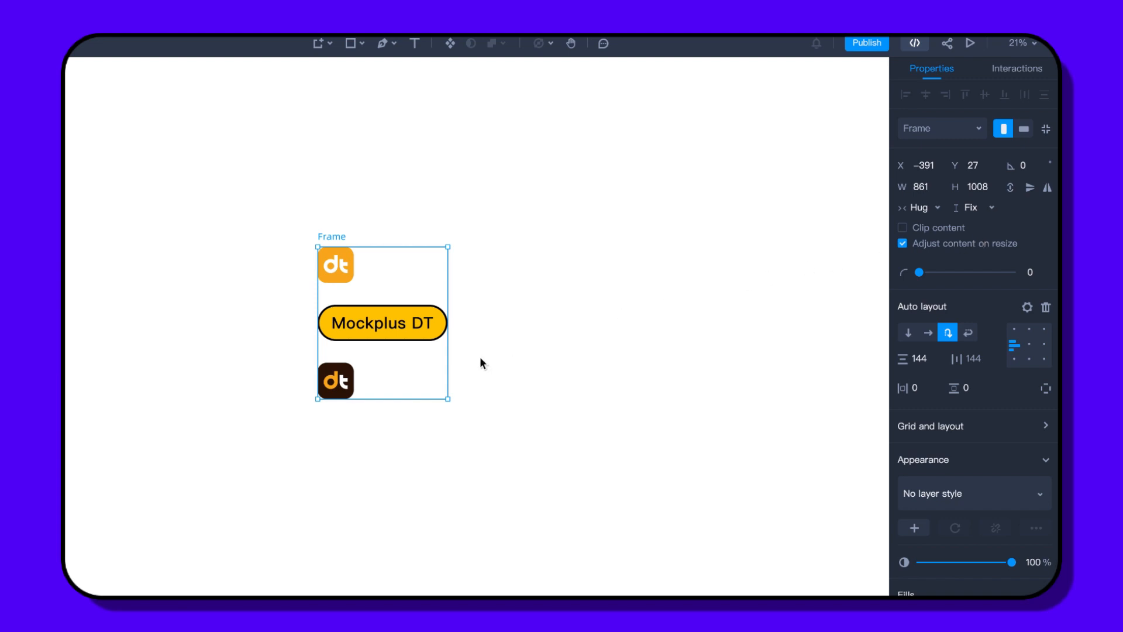
left_click(337, 380)
- Paste copies of the dark dt icon, then lay the frame's items out horizontally in one row
right_click(338, 381)
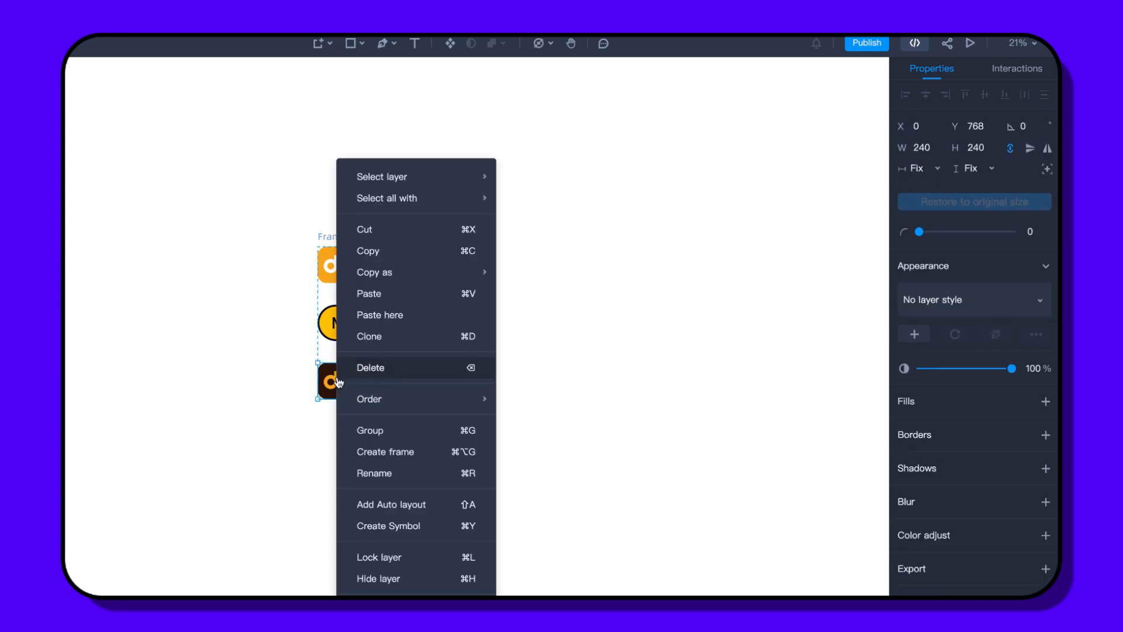
left_click(381, 251)
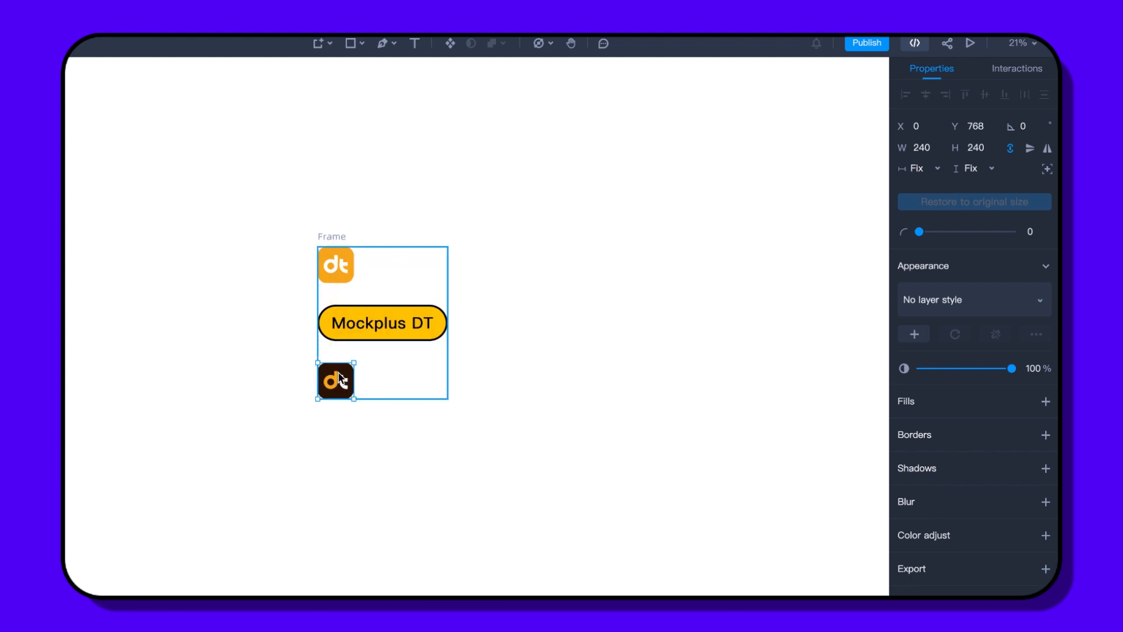
key("ctrl+v")
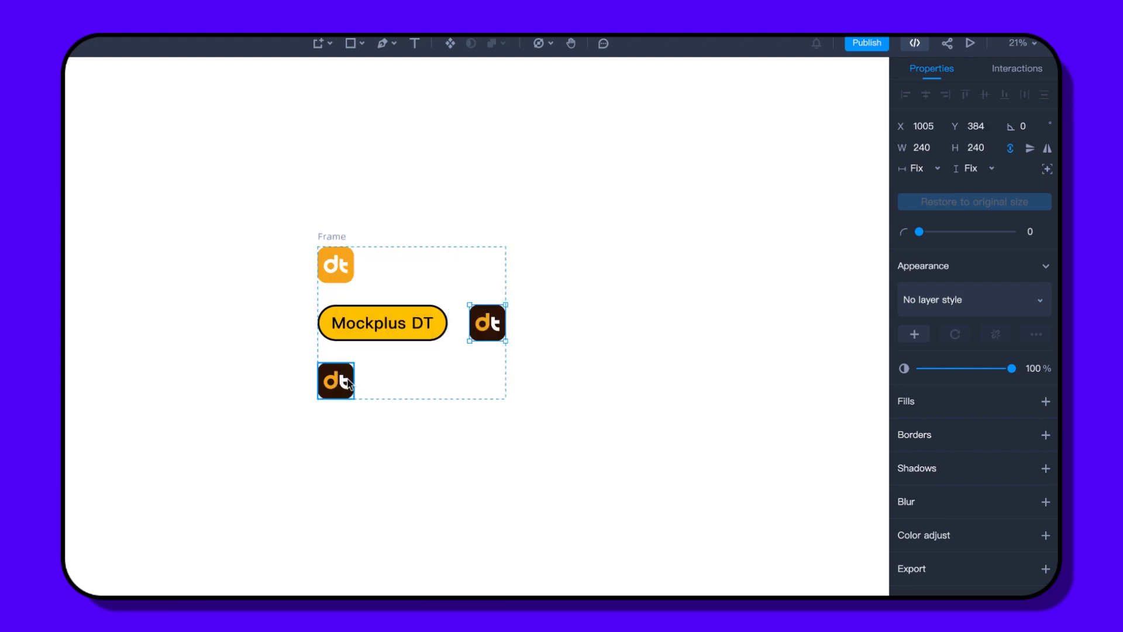
key("ctrl+v")
key("ctrl+v")
key("ctrl+v")
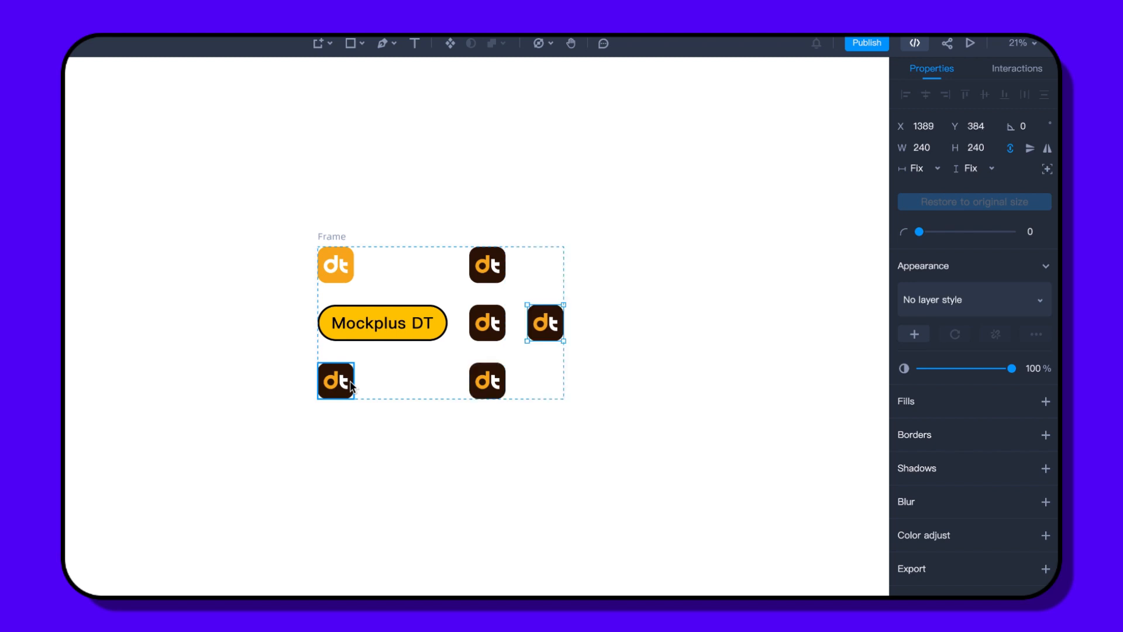
key("ctrl+v")
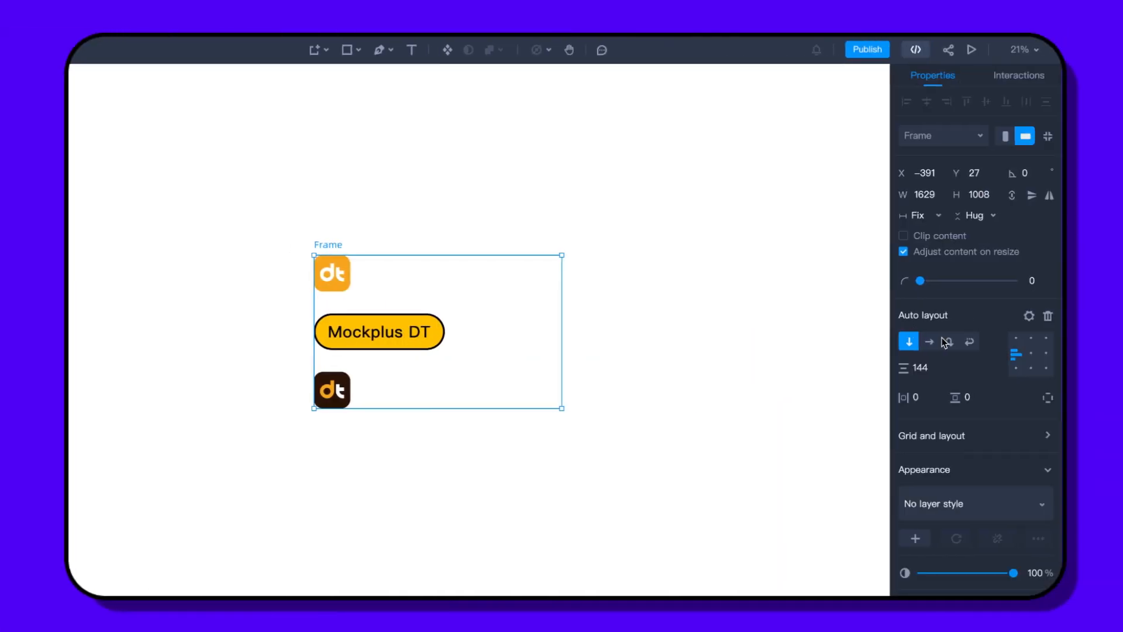
left_click(926, 342)
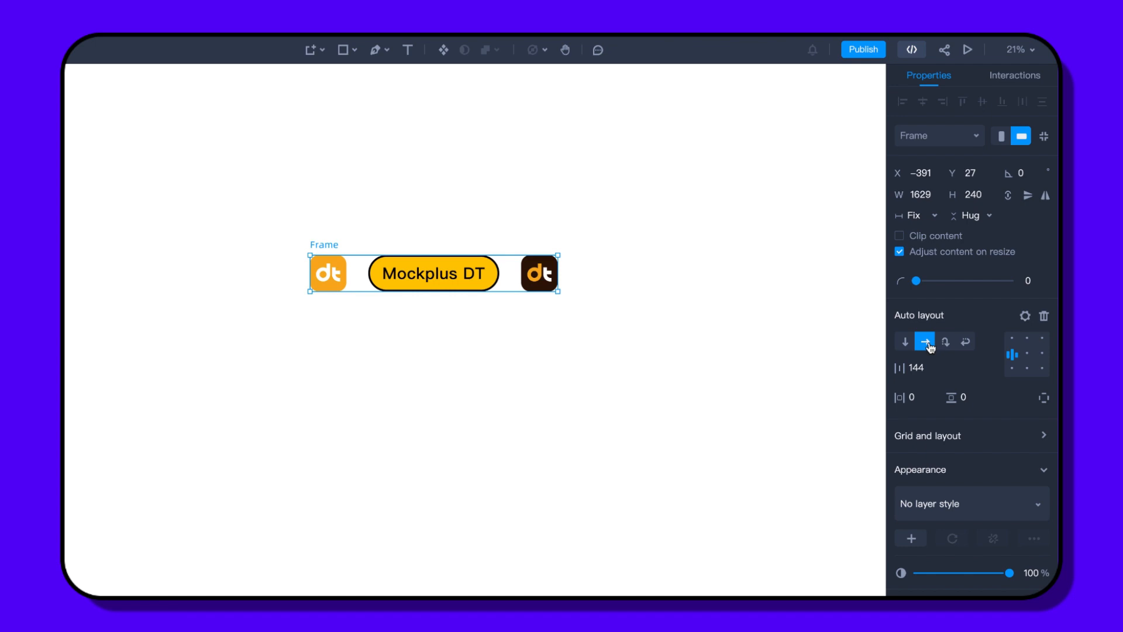
- Switch the frame to horizontal wrap while keeping its width fixed
left_click(967, 343)
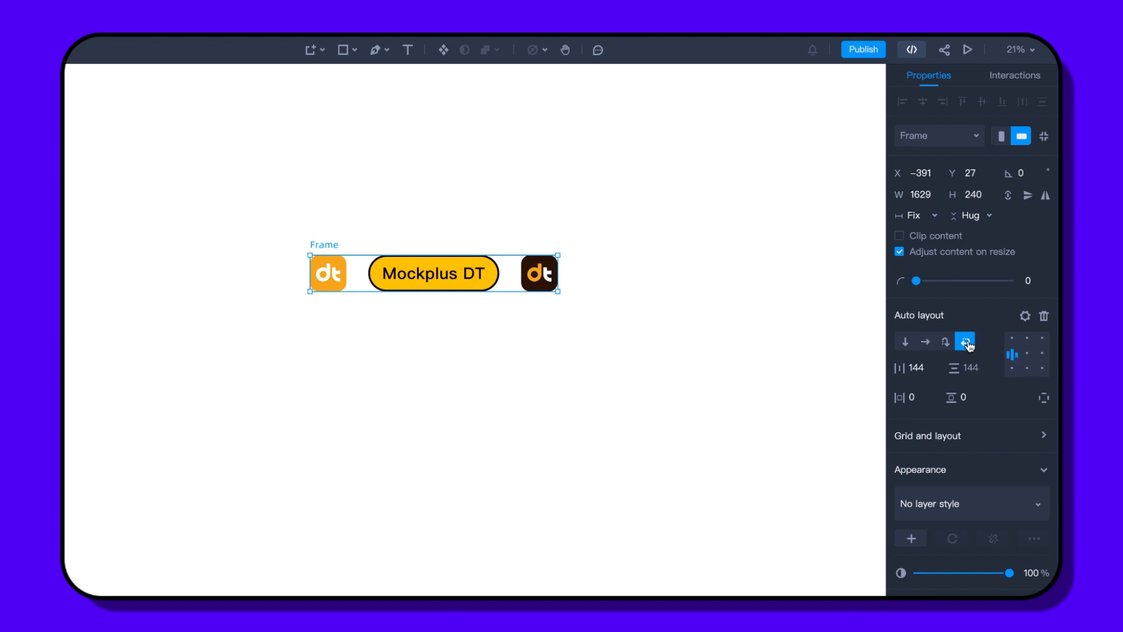
left_click(921, 218)
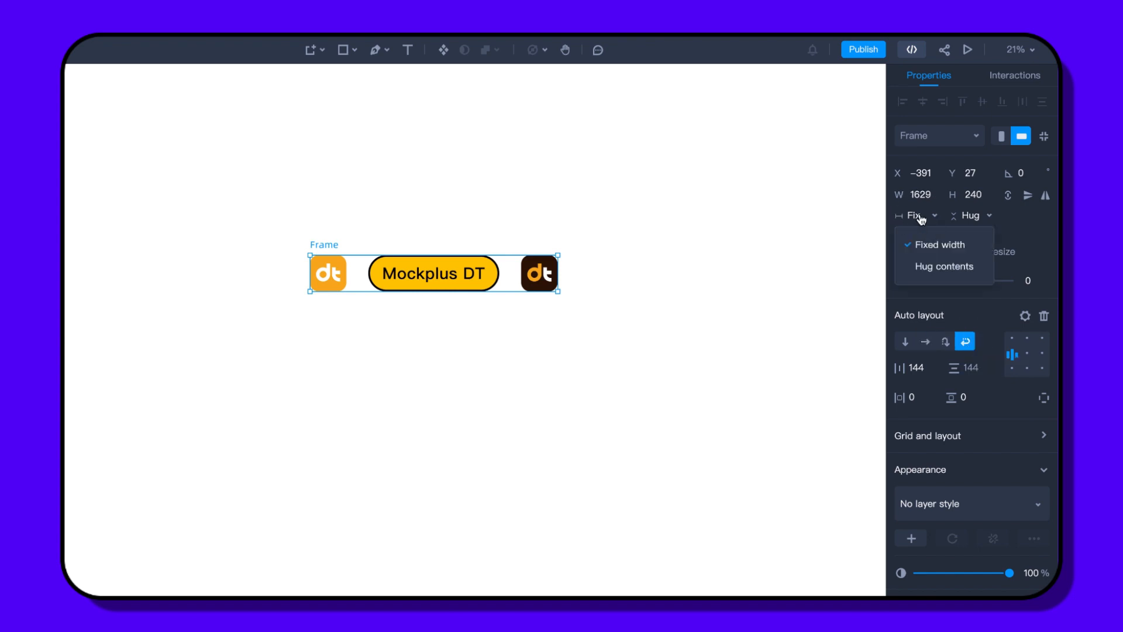
left_click(929, 250)
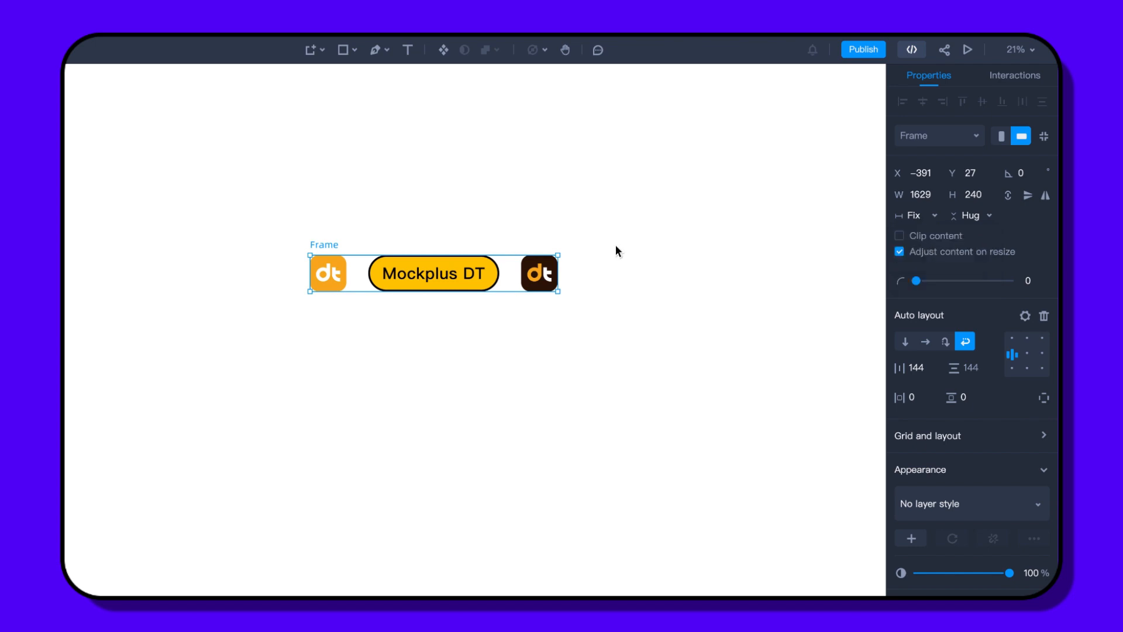
- Copy the right dark dt icon and paste three copies that wrap onto new rows
right_click(532, 269)
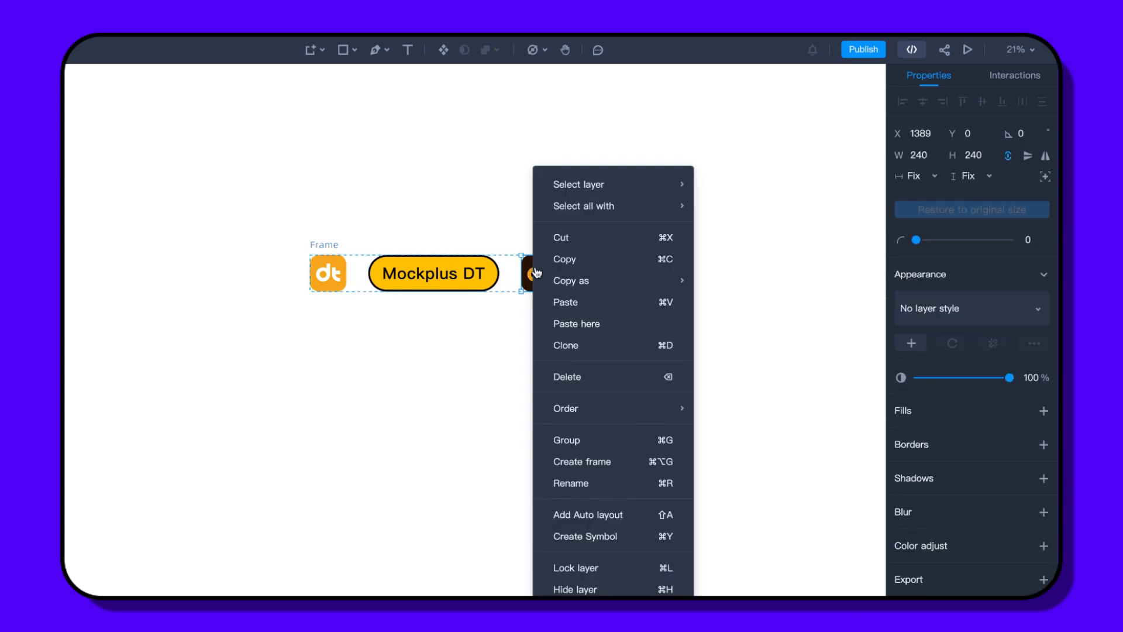
left_click(562, 264)
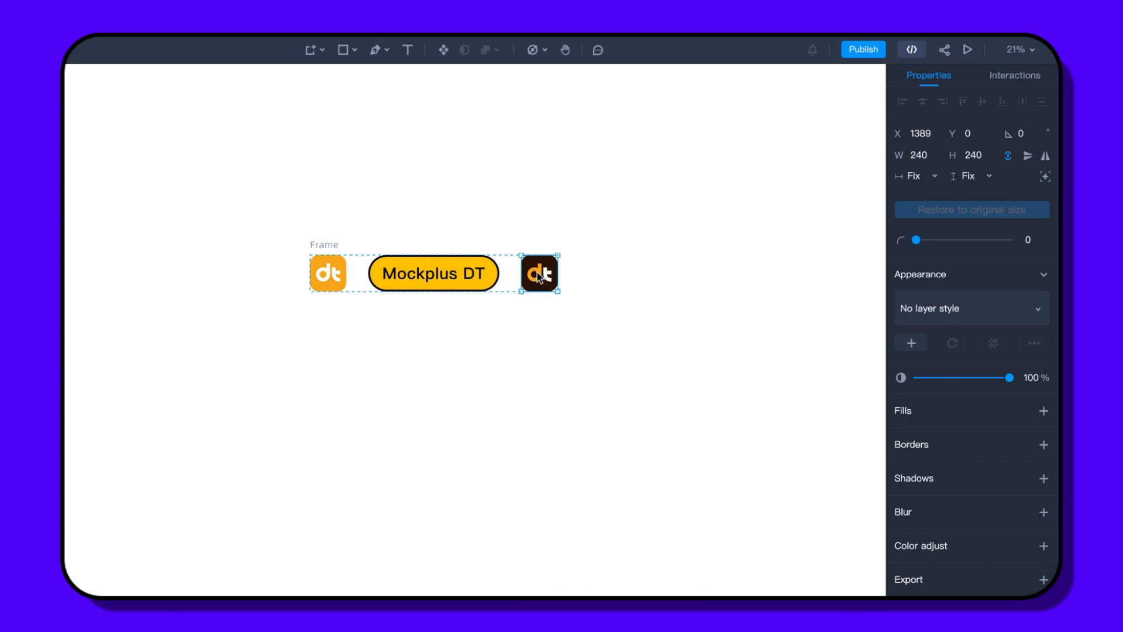
key("ctrl+v")
key("ctrl+v")
key("ctrl+v")
key("ctrl+v")
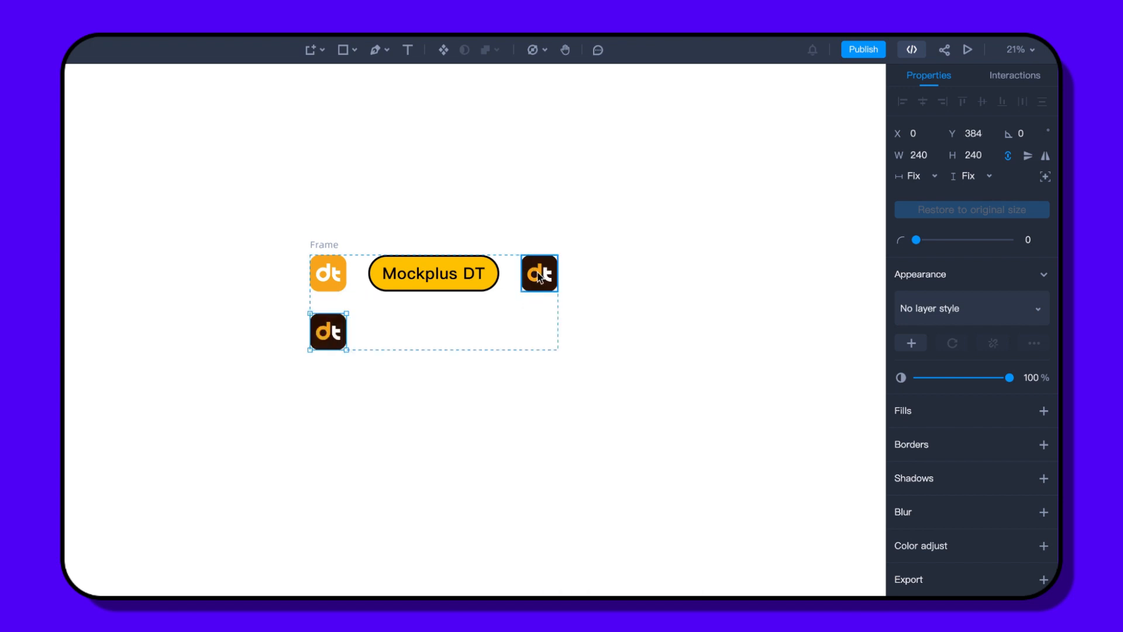
key("ctrl+v")
key("ctrl+v")
key("ctrl+v")
key("ctrl+v")
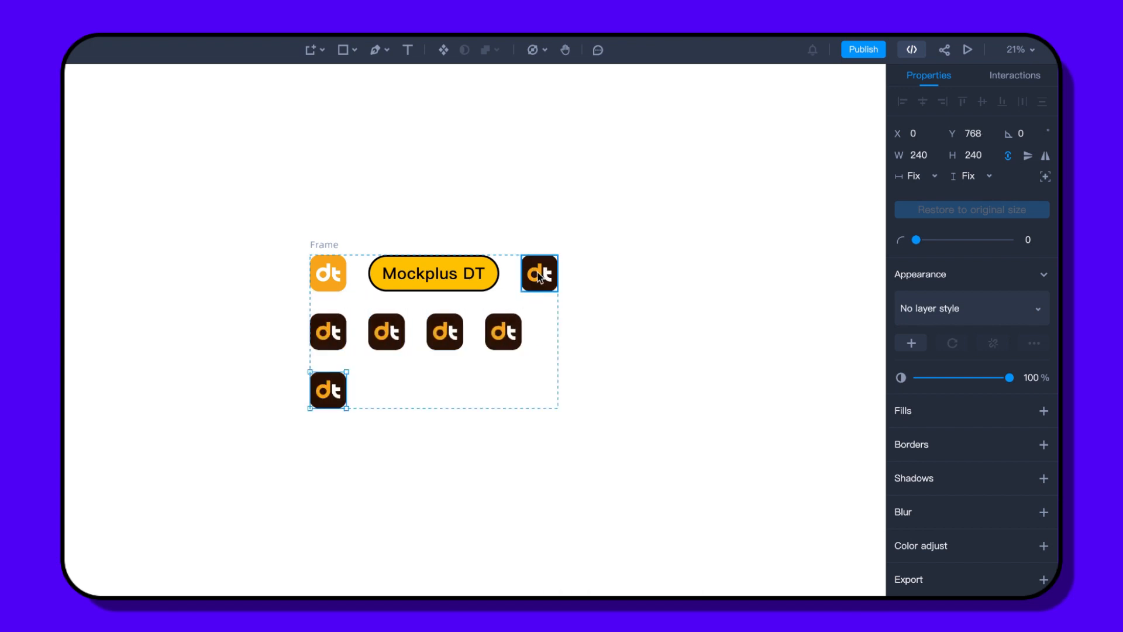
key("ctrl+v")
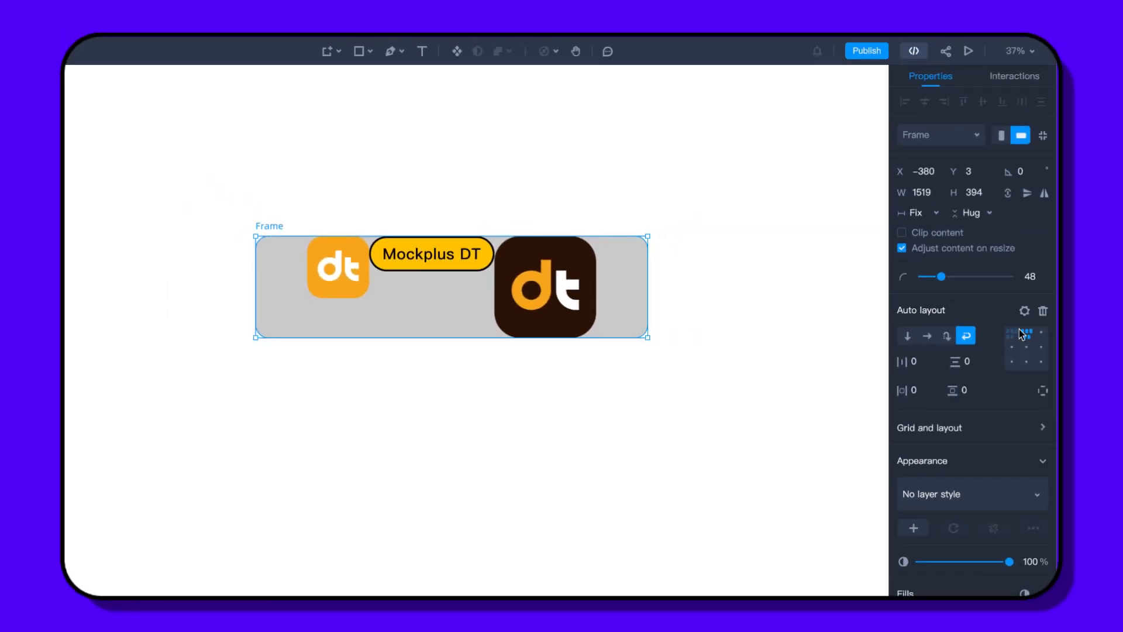
- Try top-left and bottom-left alignment, then center the items in the frame
left_click(1016, 336)
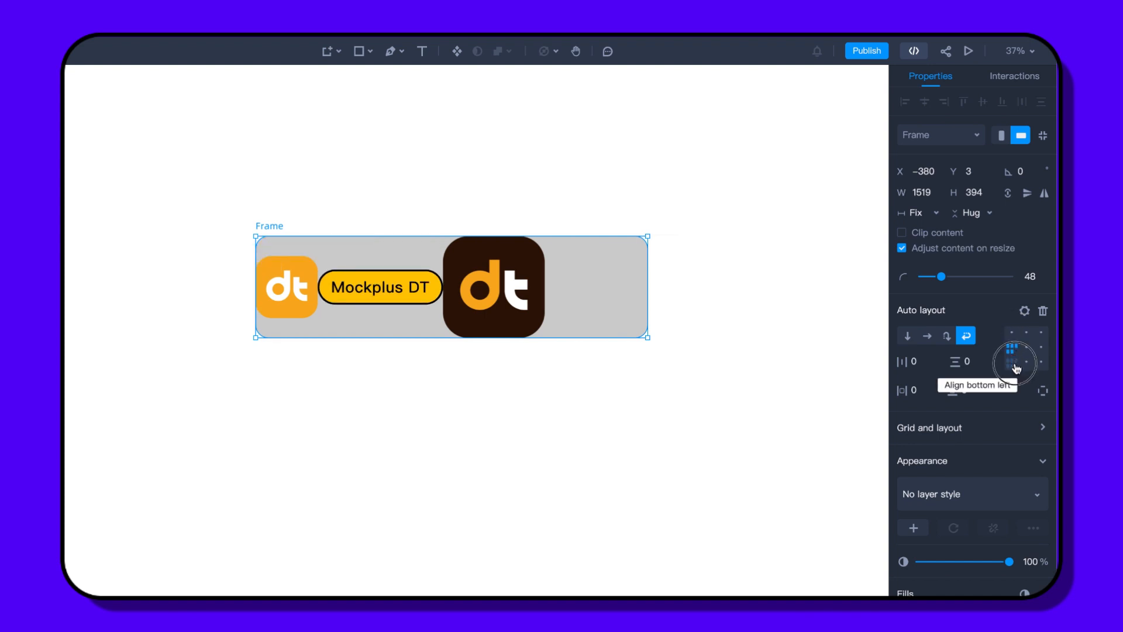
left_click(1015, 366)
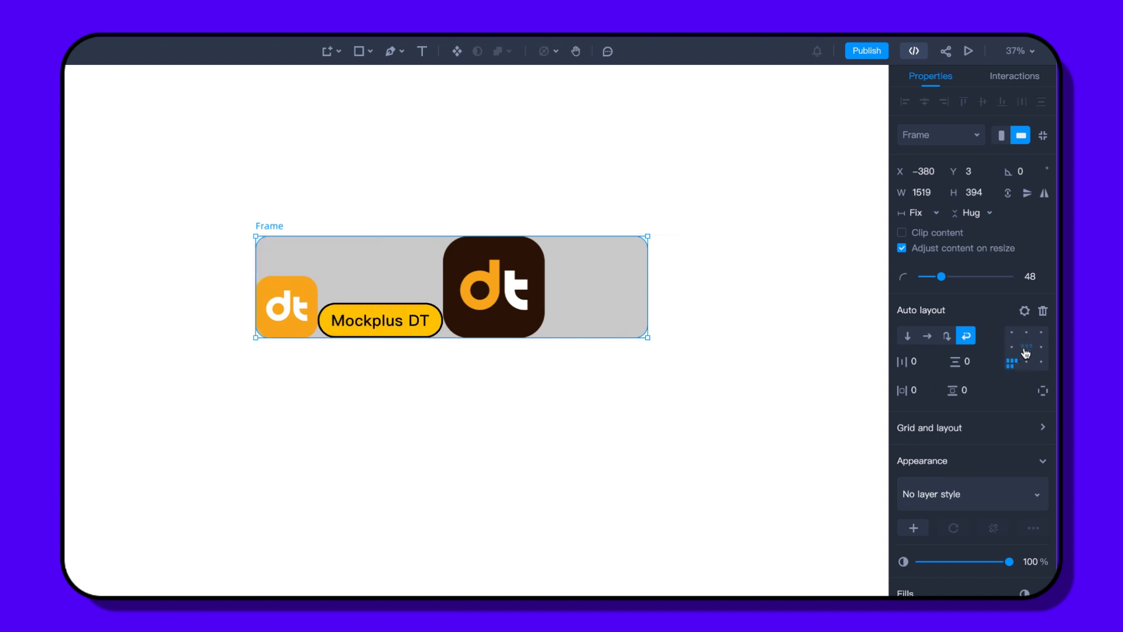
left_click(1027, 350)
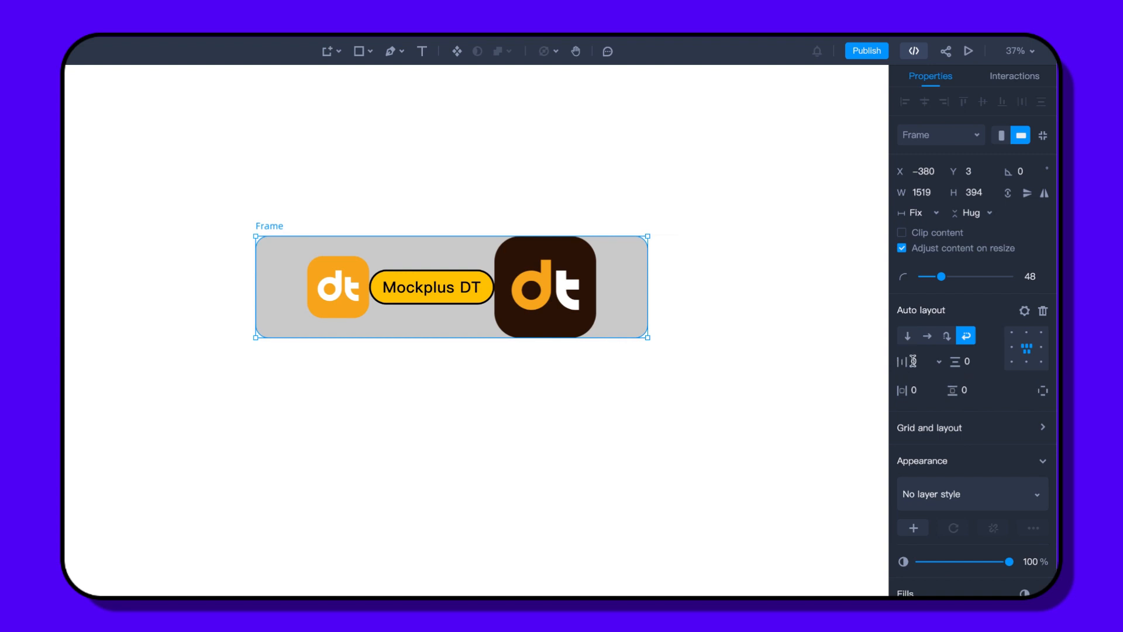
- Set the gap between items to 100, then scrub it to 91
type("100")
key("Return")
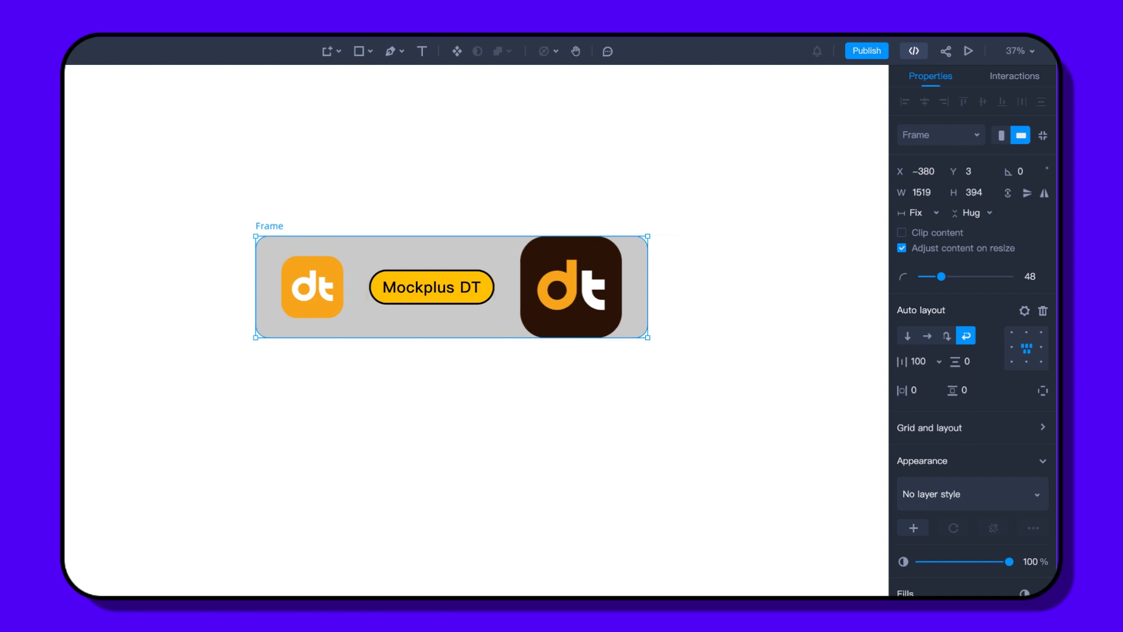
left_click_drag(903, 361, 963, 390)
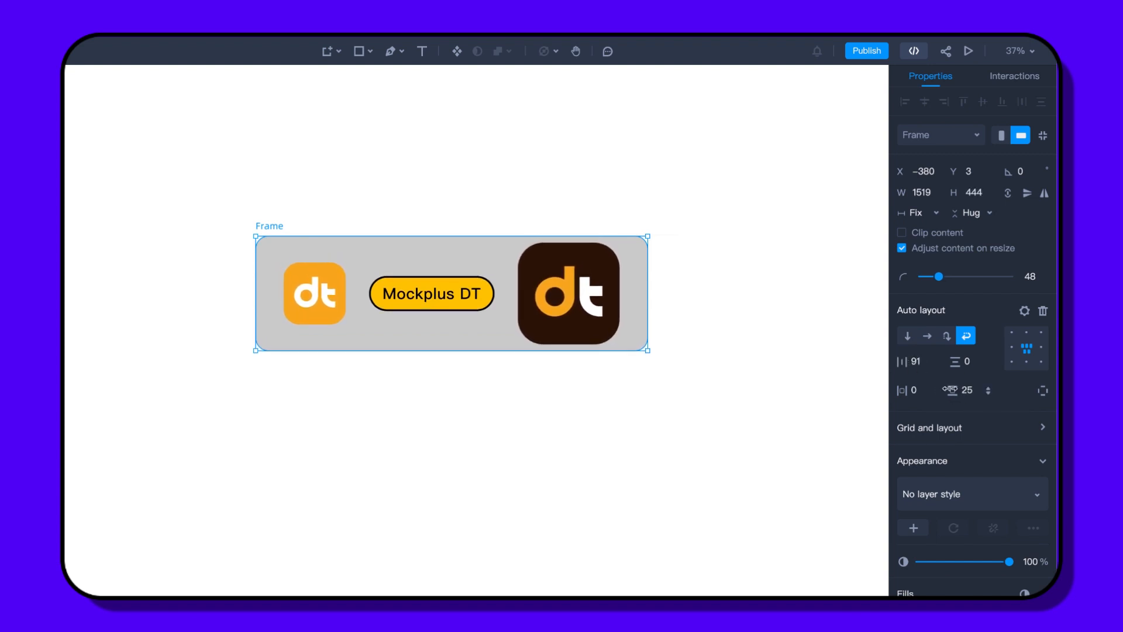
- Widen the item gap to 107 on canvas and drag the top padding down to about 88
mouse_move(507, 290)
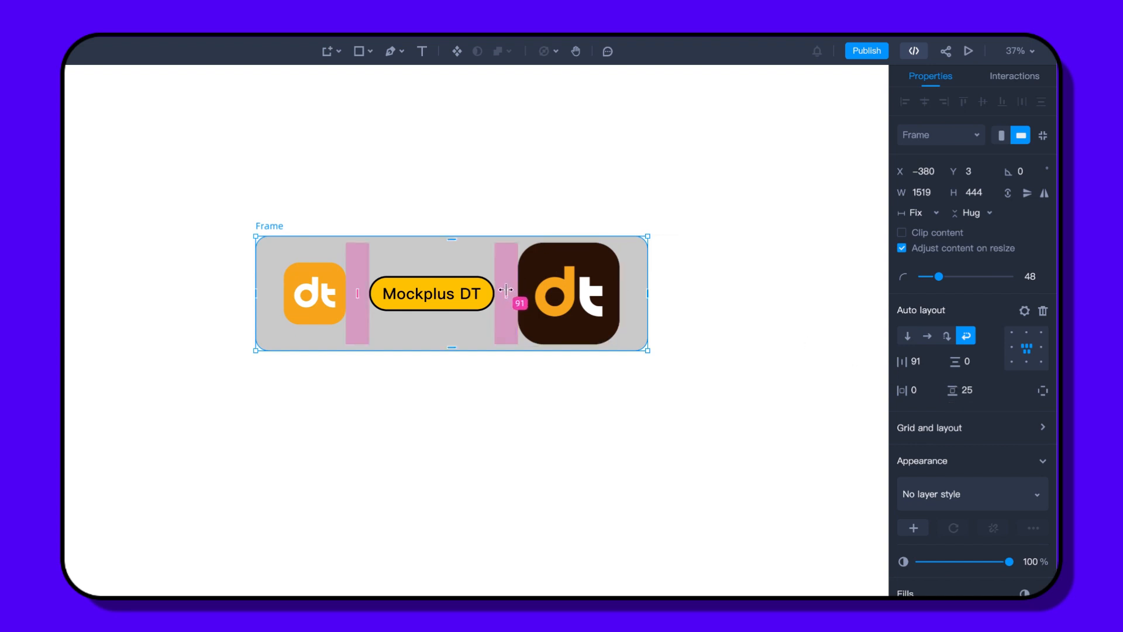
mouse_move(505, 289)
left_mouse_down()
mouse_move(569, 281)
mouse_move(558, 294)
mouse_move(499, 291)
mouse_move(512, 291)
left_mouse_up()
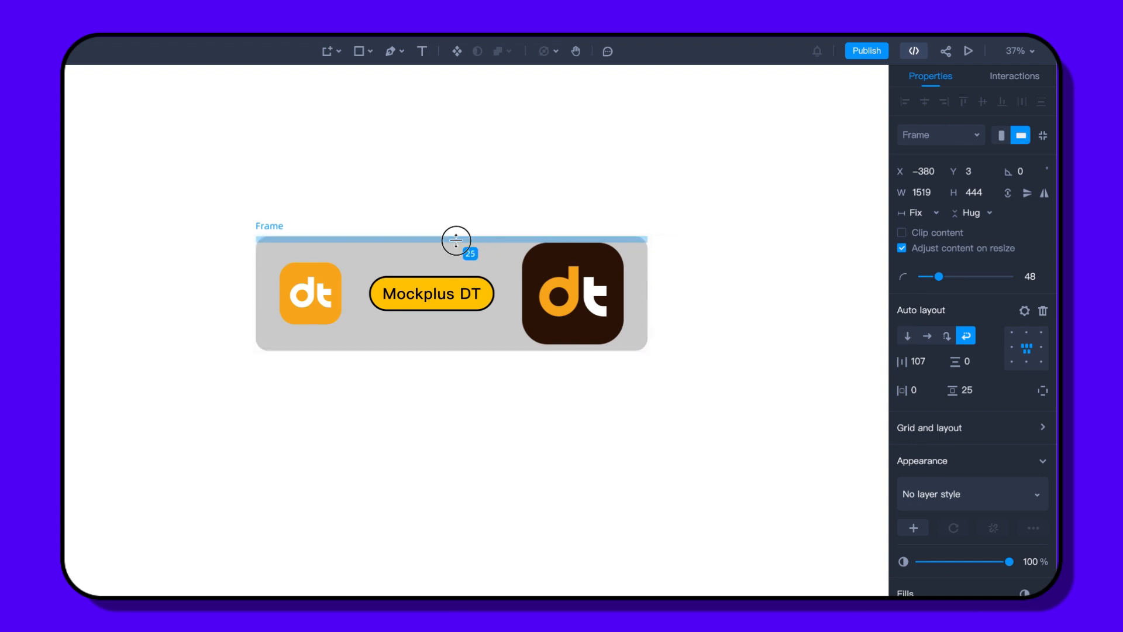
left_click_drag(456, 240, 456, 264)
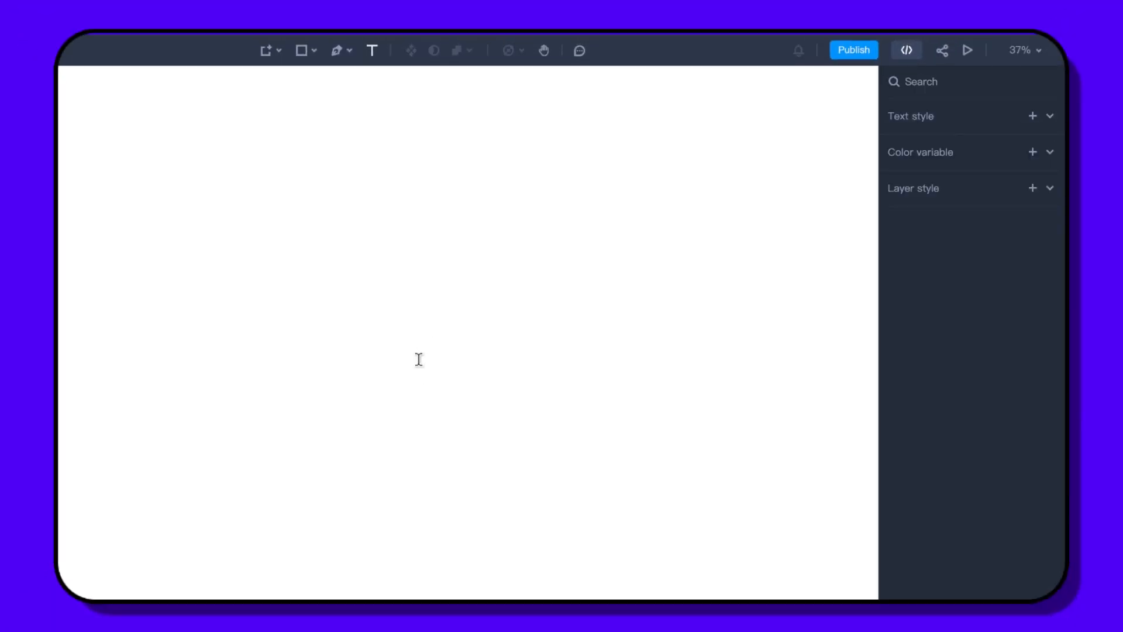
- Create a 'Mockplus' text box and set its frame's width and height to Hug contents
left_click(418, 359)
type("Mockplus")
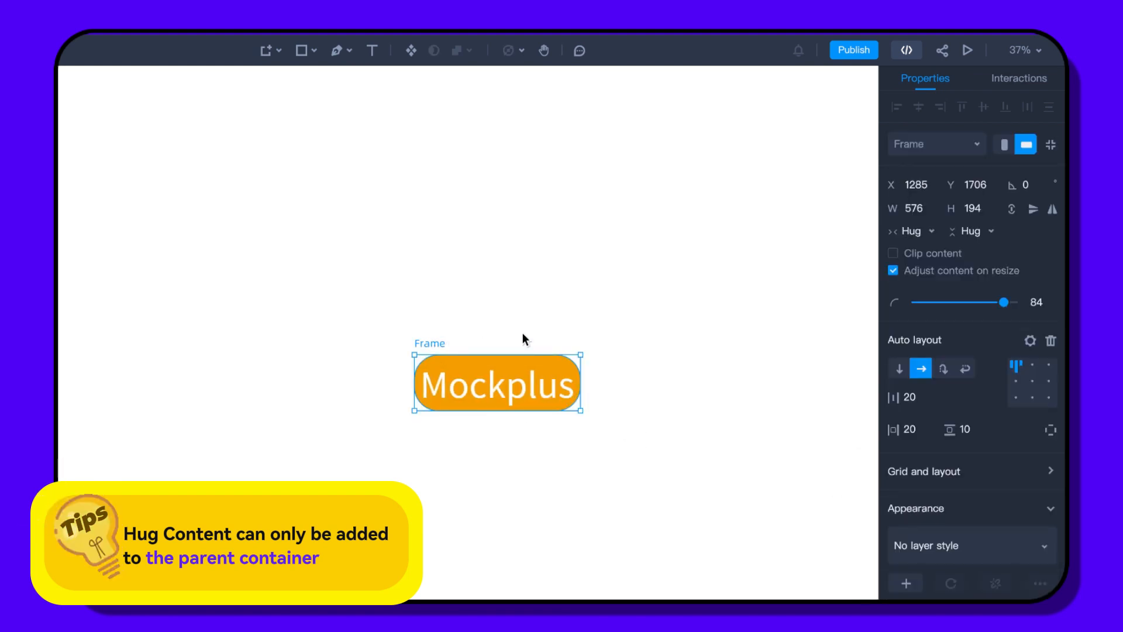
left_click(929, 234)
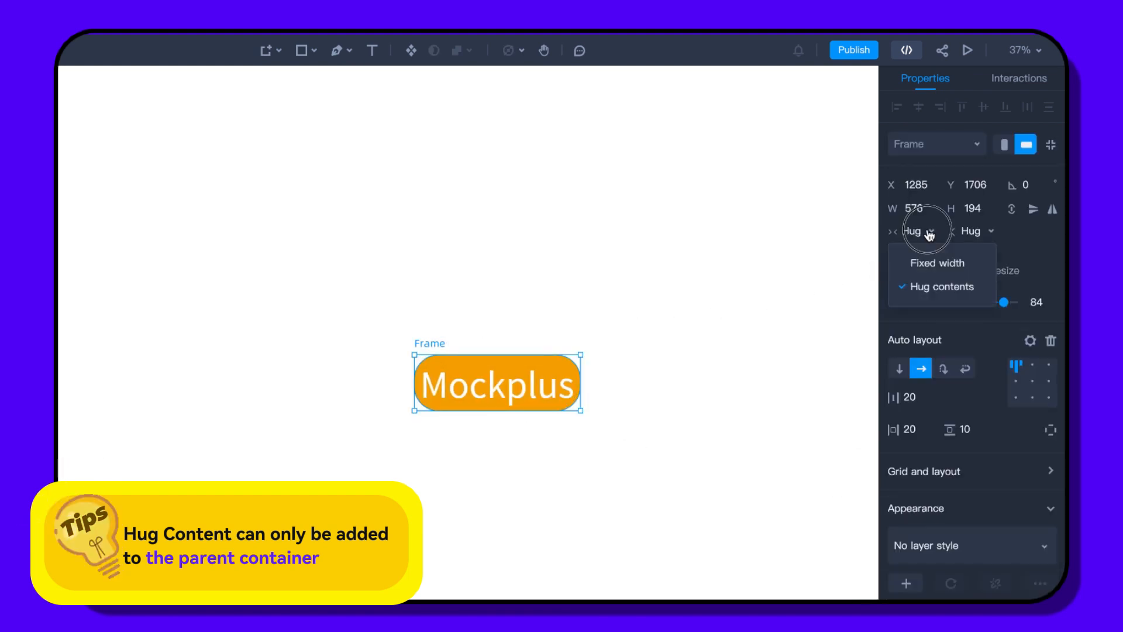
left_click(931, 287)
left_click(975, 234)
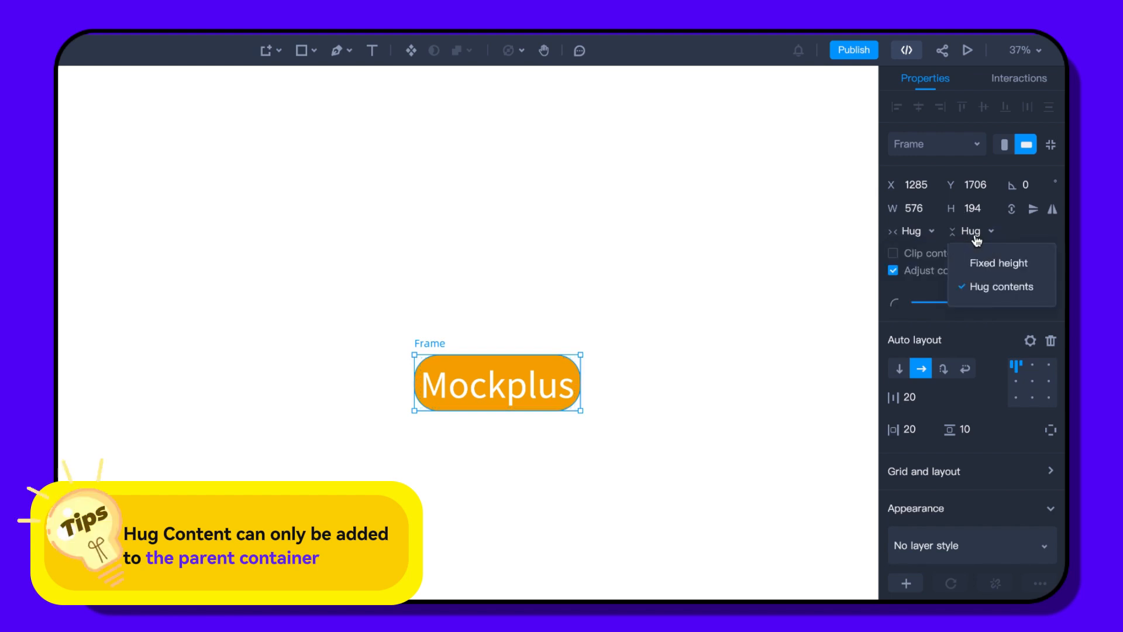
left_click(988, 286)
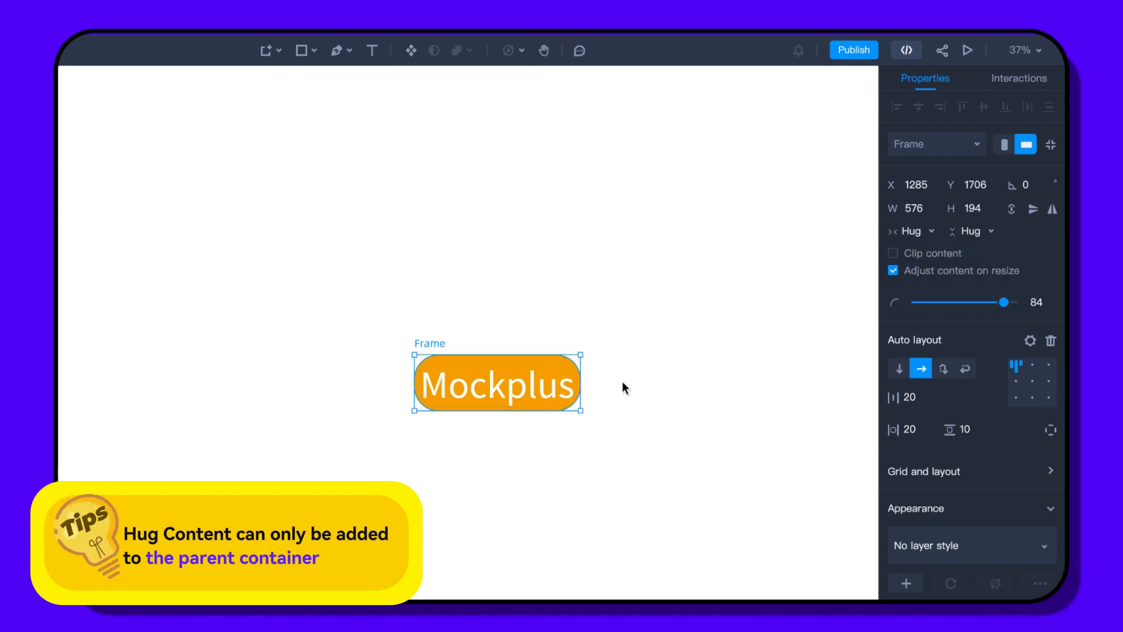
- Edit the label so it reads 'Mockplus DT'
left_click(566, 387)
double_click(567, 388)
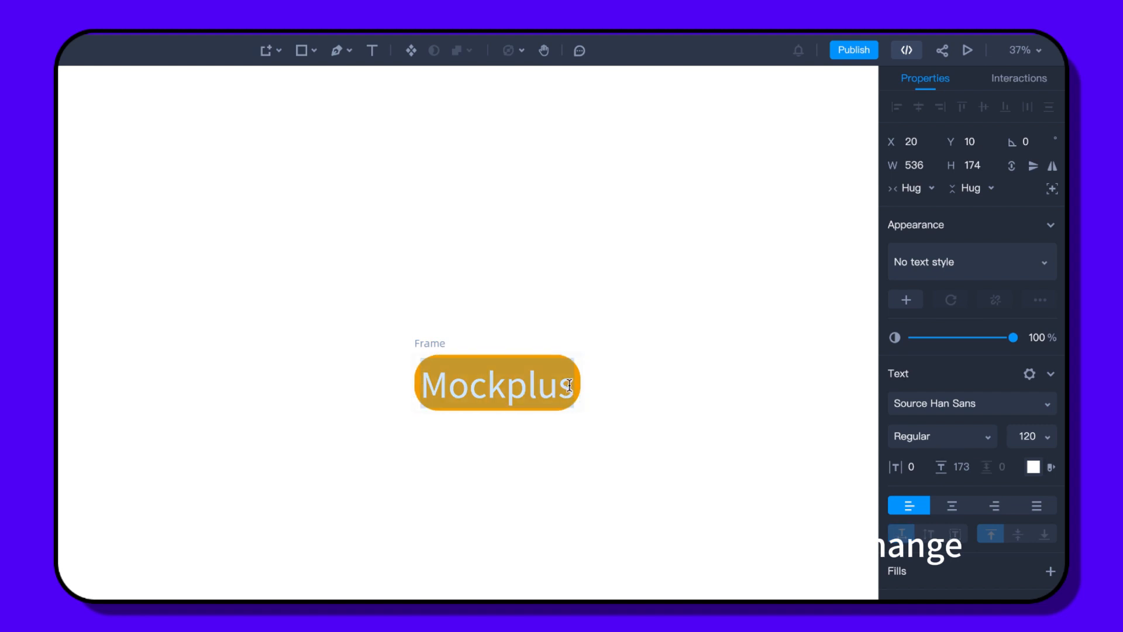
left_click(570, 386)
type("DT")
left_click(651, 381)
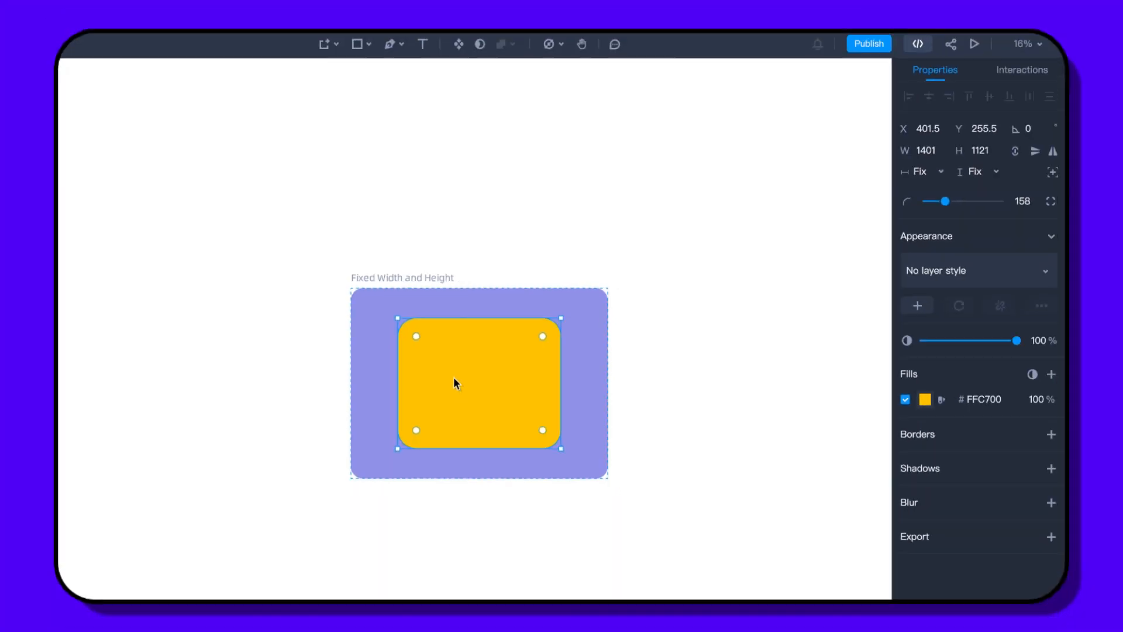
- Give the yellow rectangle fixed width and height, then resize its frame to show it stays fixed
left_click(920, 173)
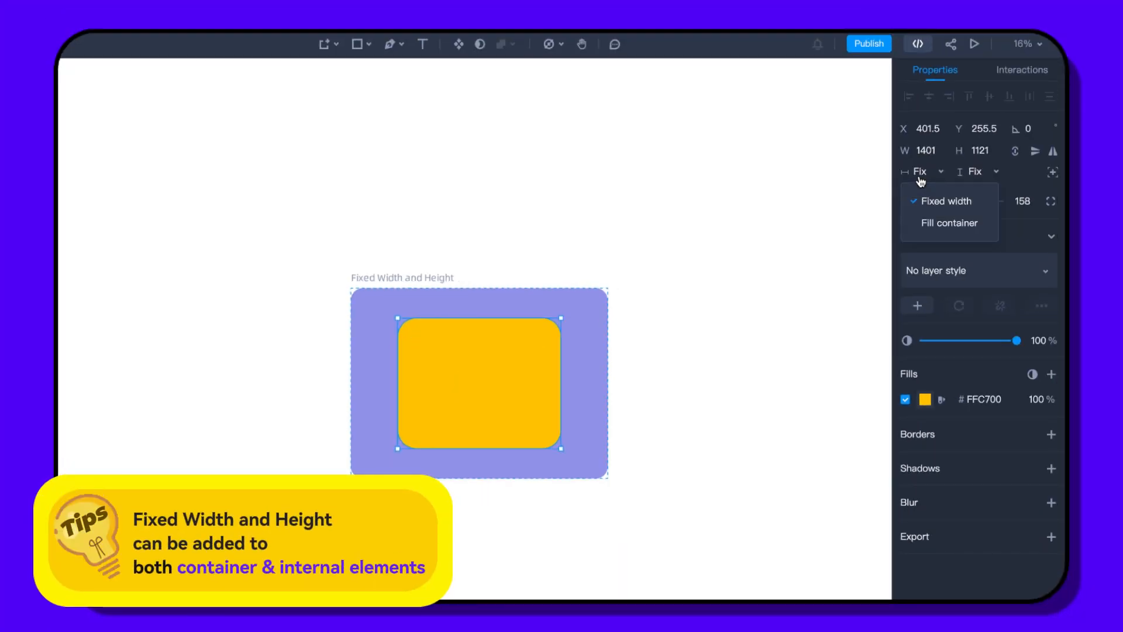
left_click(947, 202)
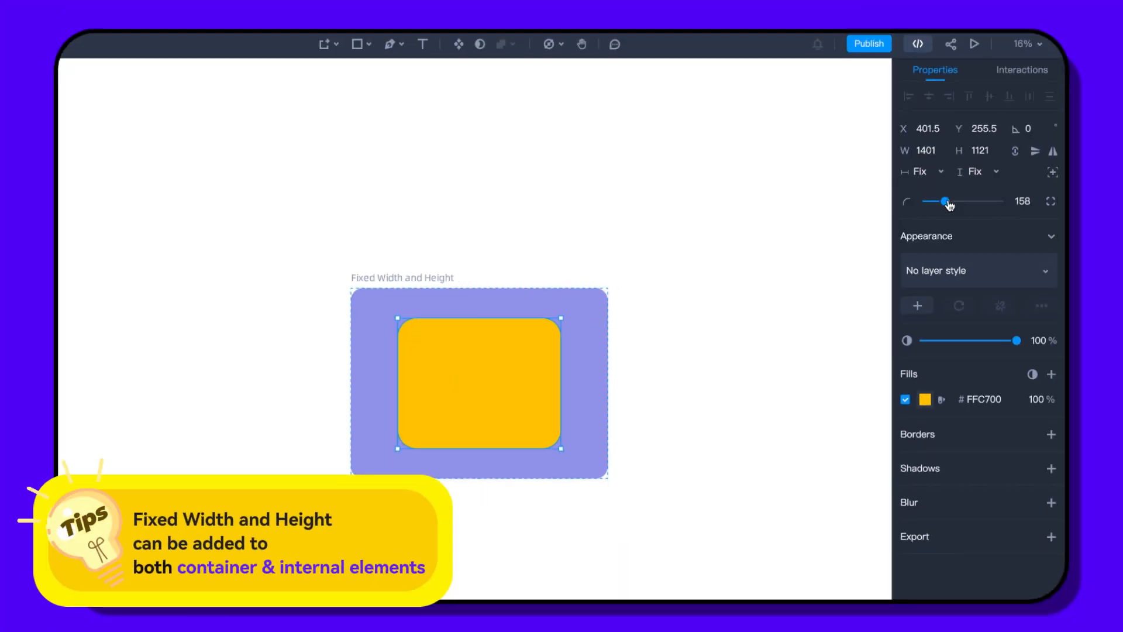
left_click(988, 173)
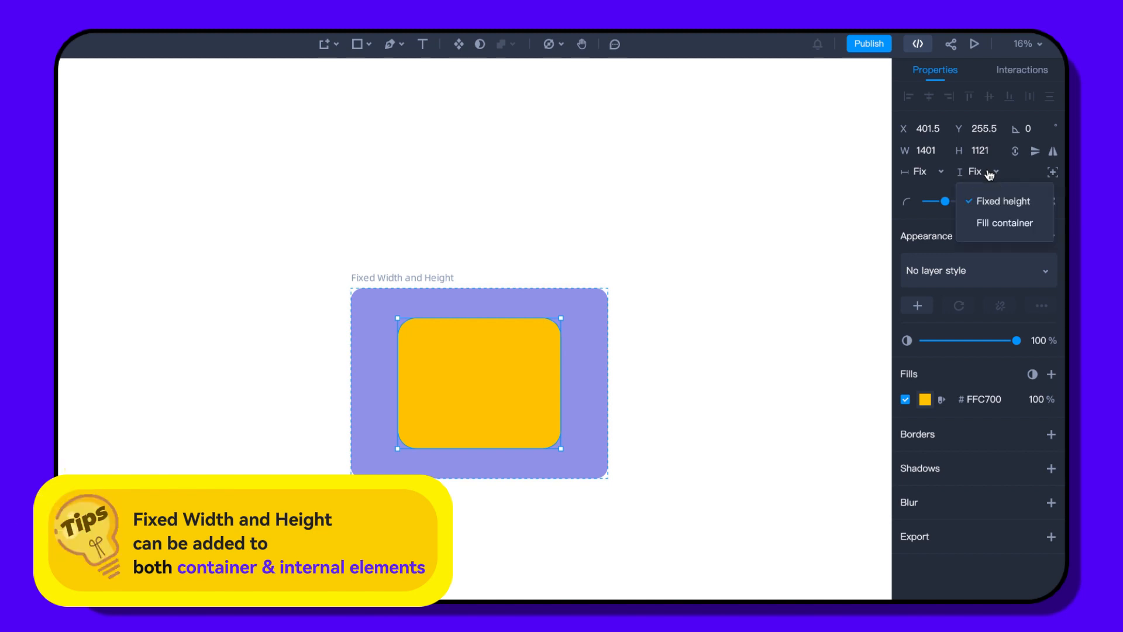
left_click(995, 202)
left_click(611, 488)
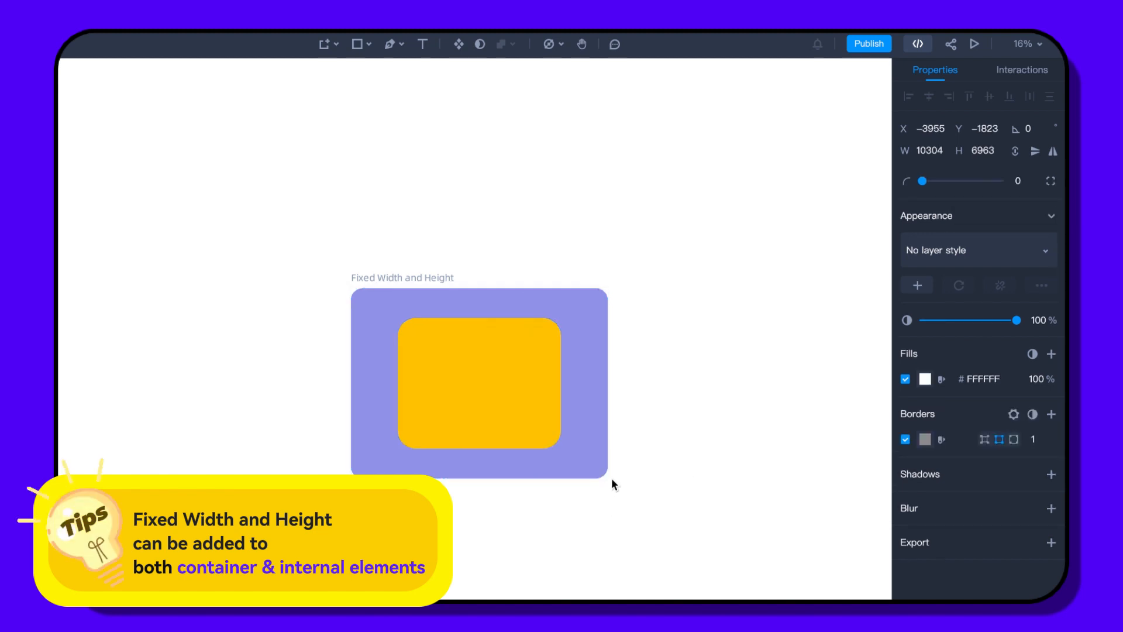
left_click(607, 477)
mouse_move(607, 478)
left_mouse_down()
mouse_move(705, 520)
mouse_move(617, 482)
left_mouse_up()
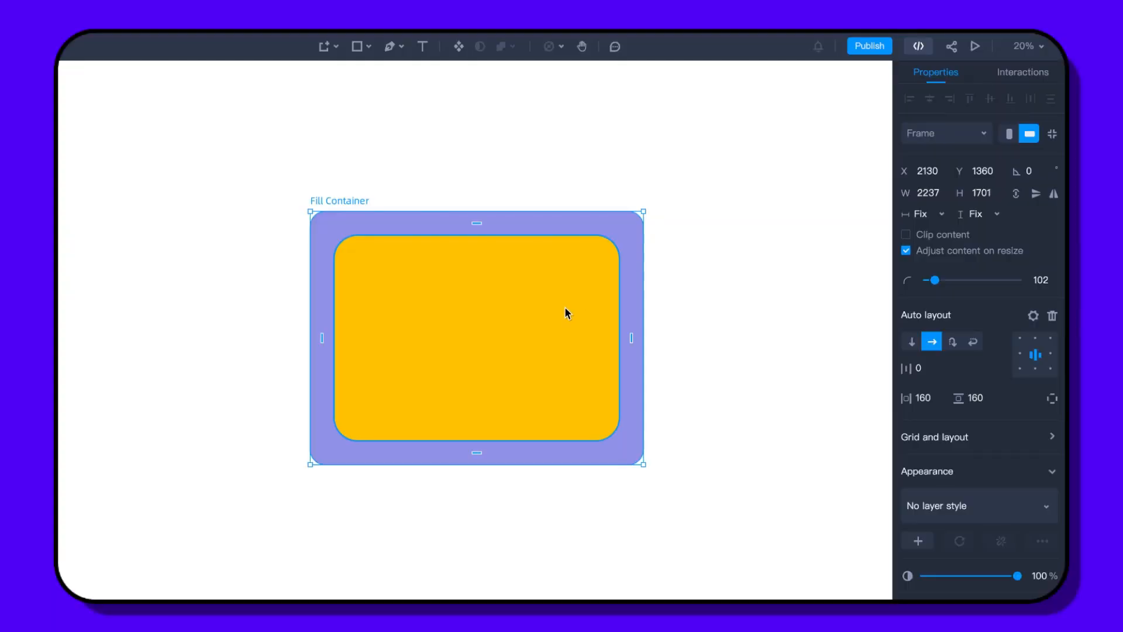
- Set the yellow rectangle's width and height to Fill container
left_click(565, 309)
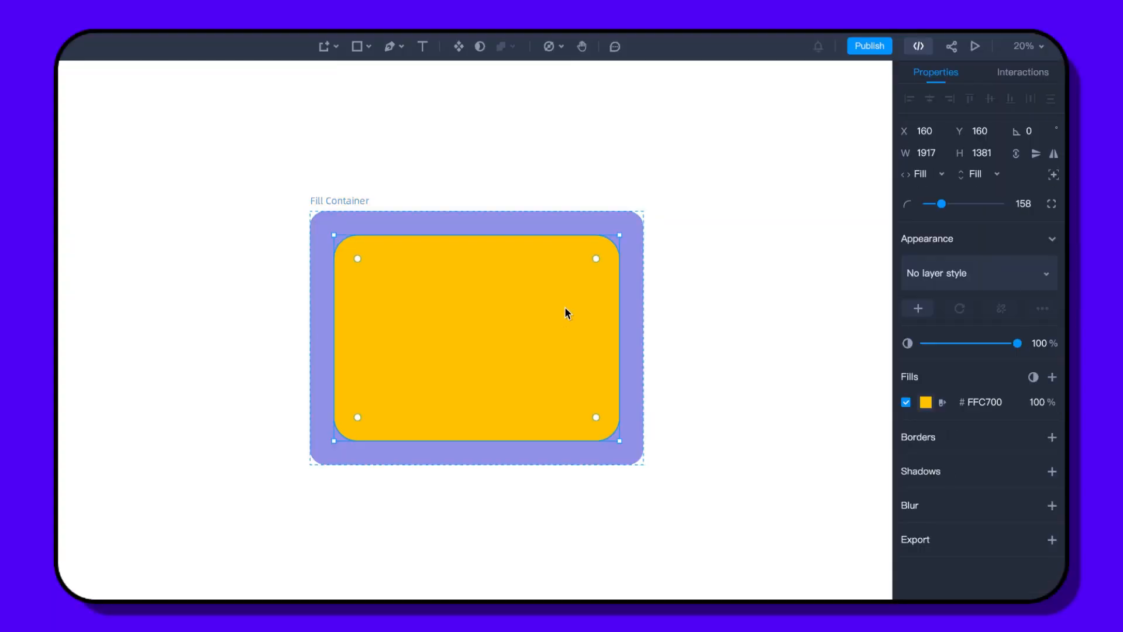
left_click(919, 174)
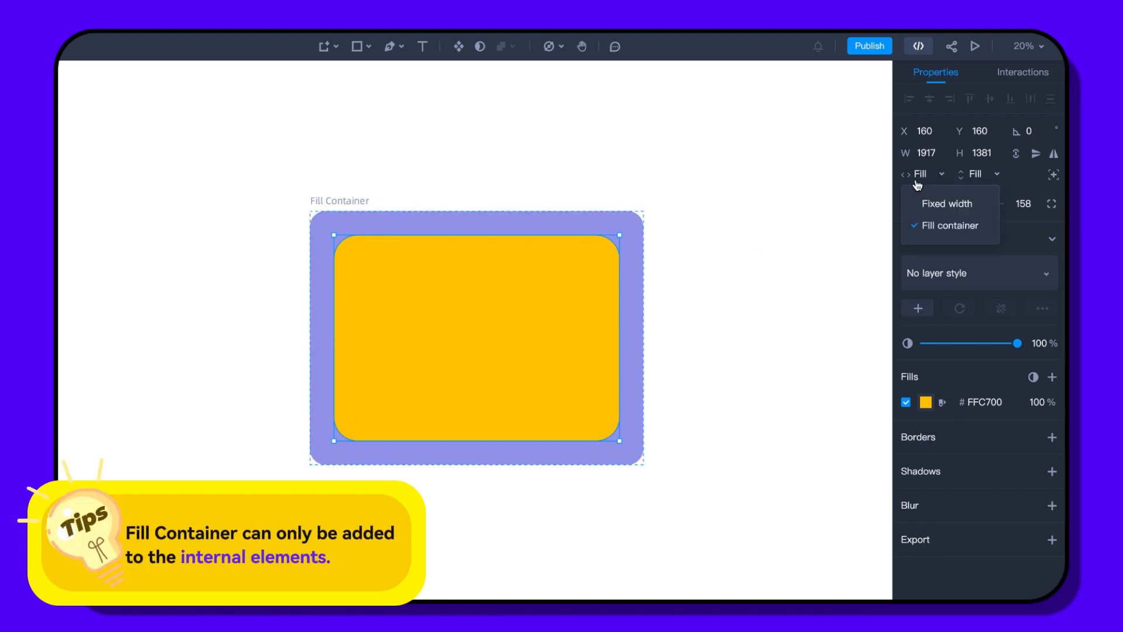
left_click(935, 225)
left_click(975, 175)
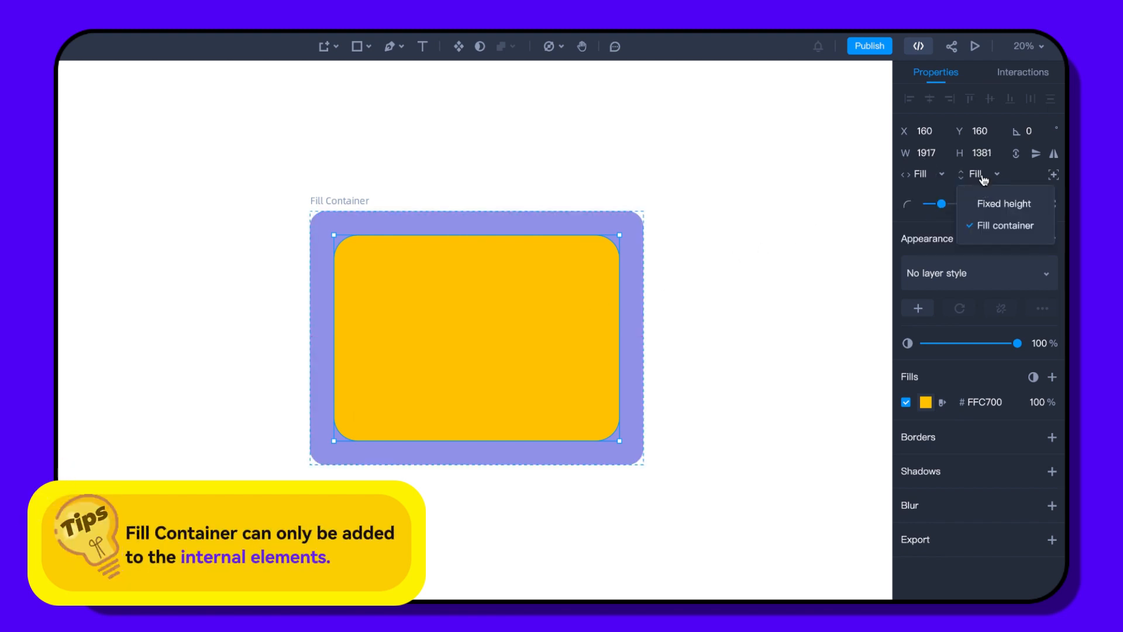
left_click(993, 226)
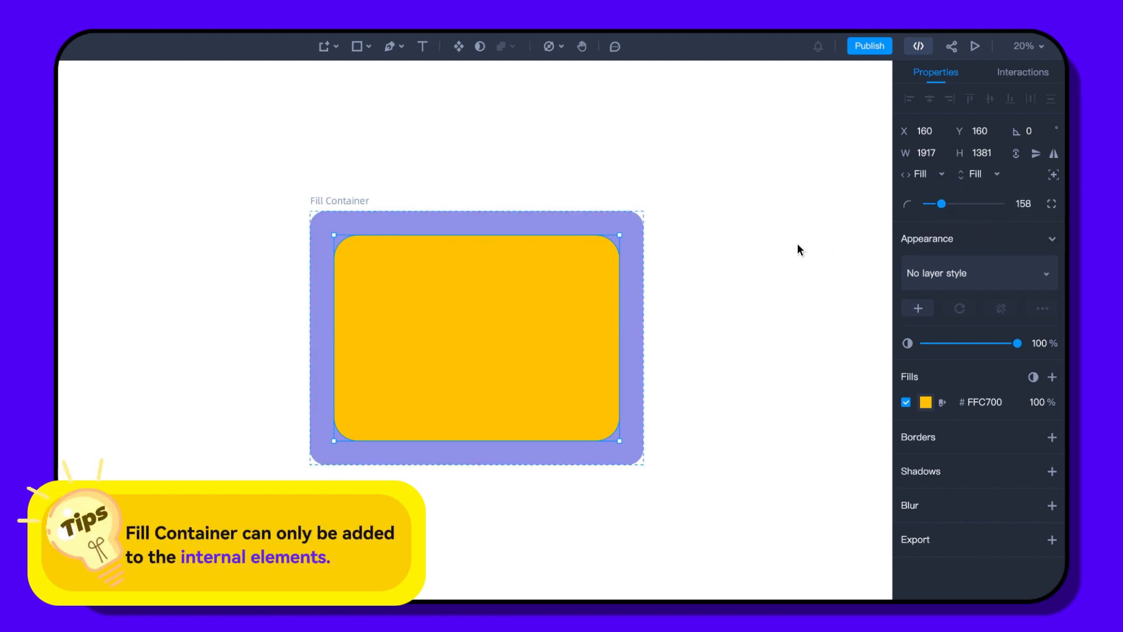
- Enlarge the Fill Container frame to 2992 × 2364 so the rectangle stretches
left_click(779, 247)
left_click(642, 464)
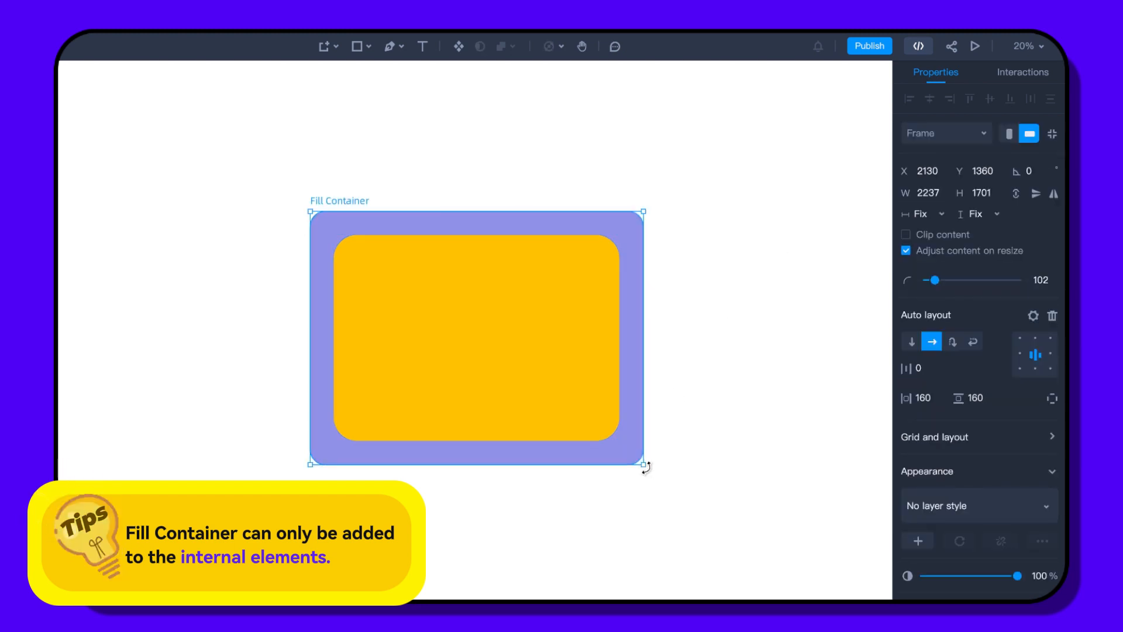
left_click_drag(644, 466, 764, 566)
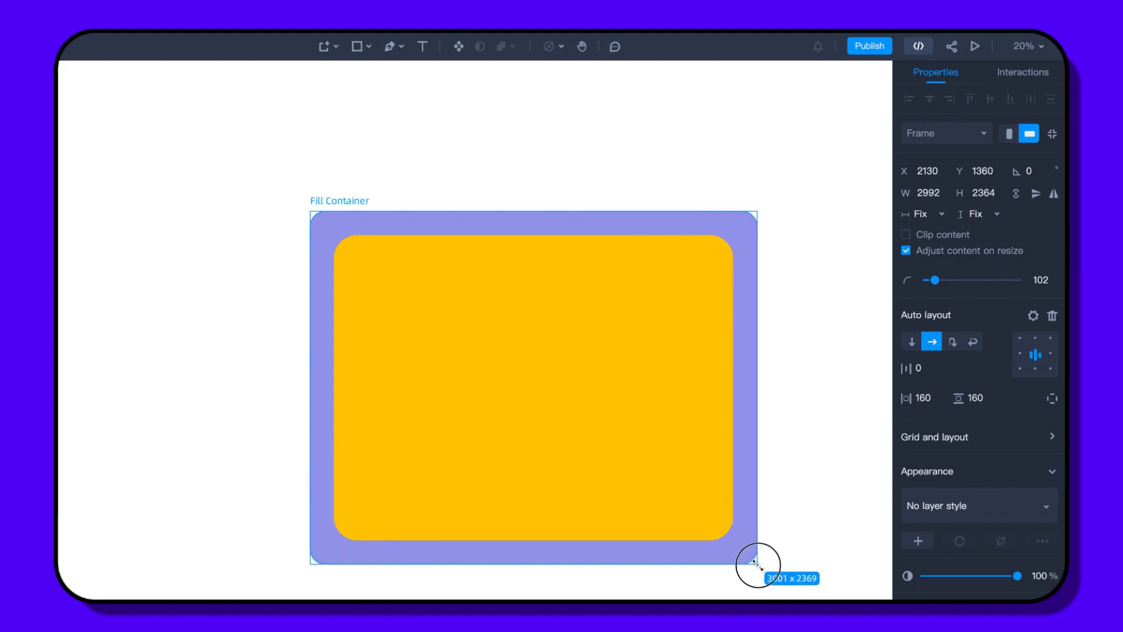